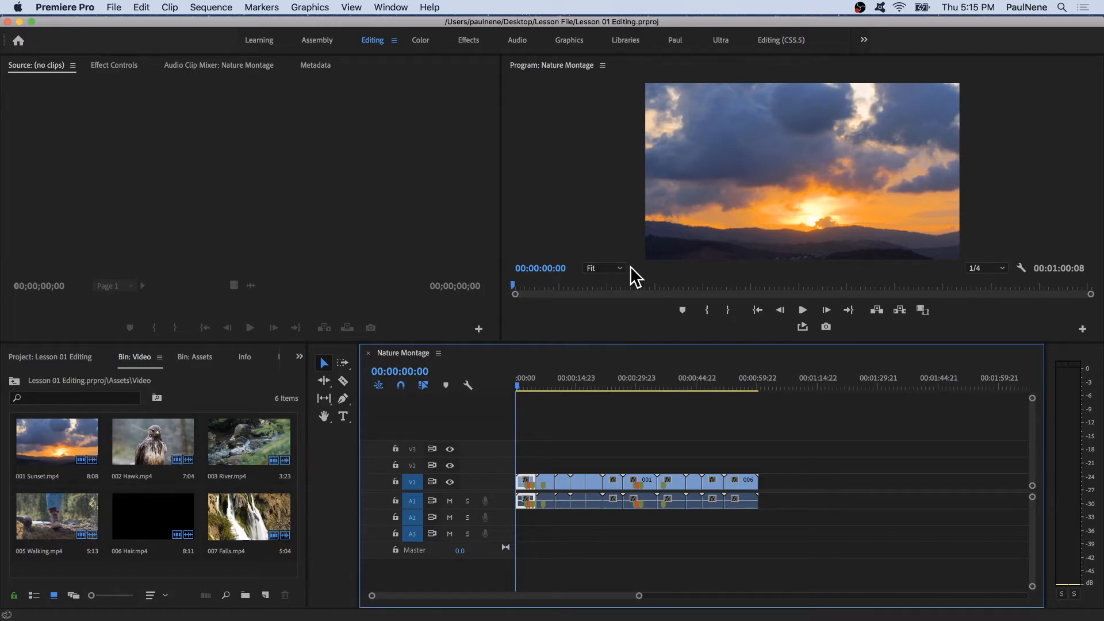
left_click(144, 151)
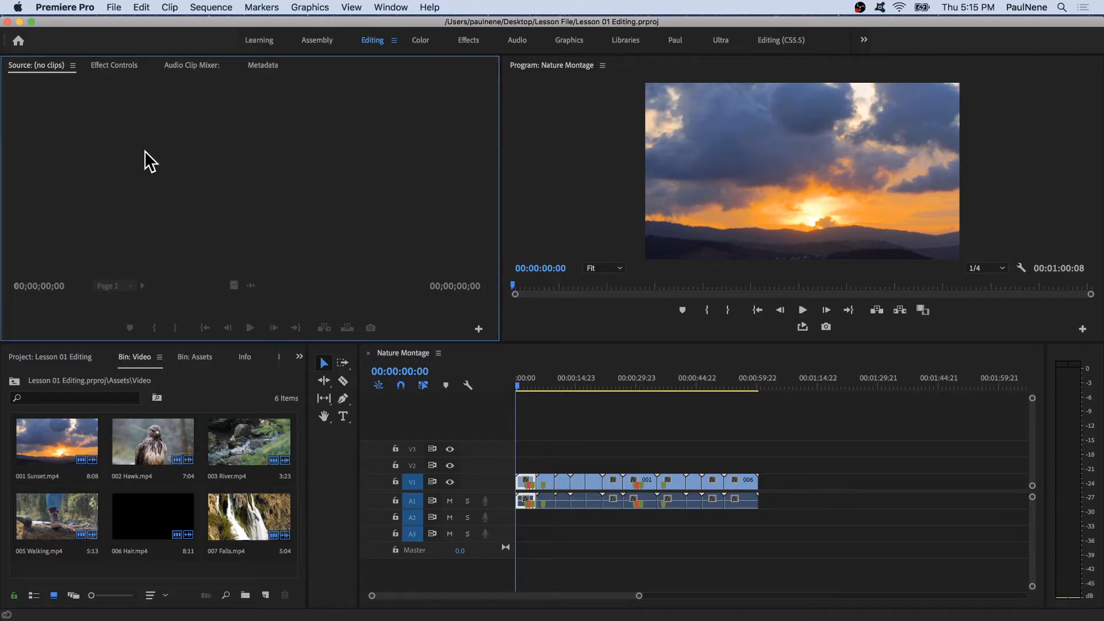
left_click(117, 8)
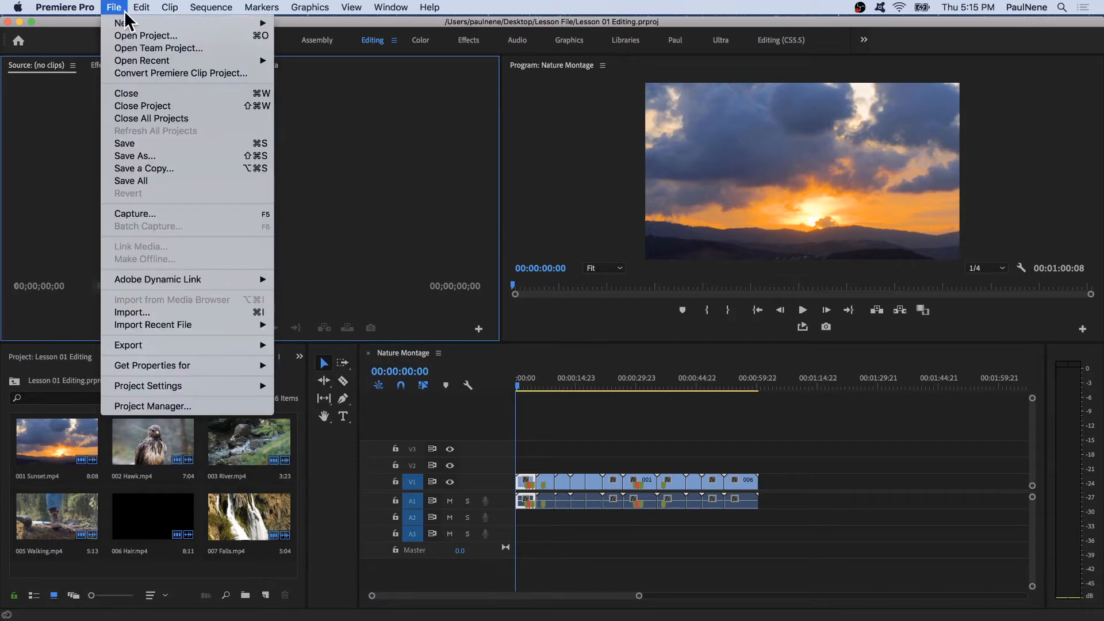
mouse_move(216, 22)
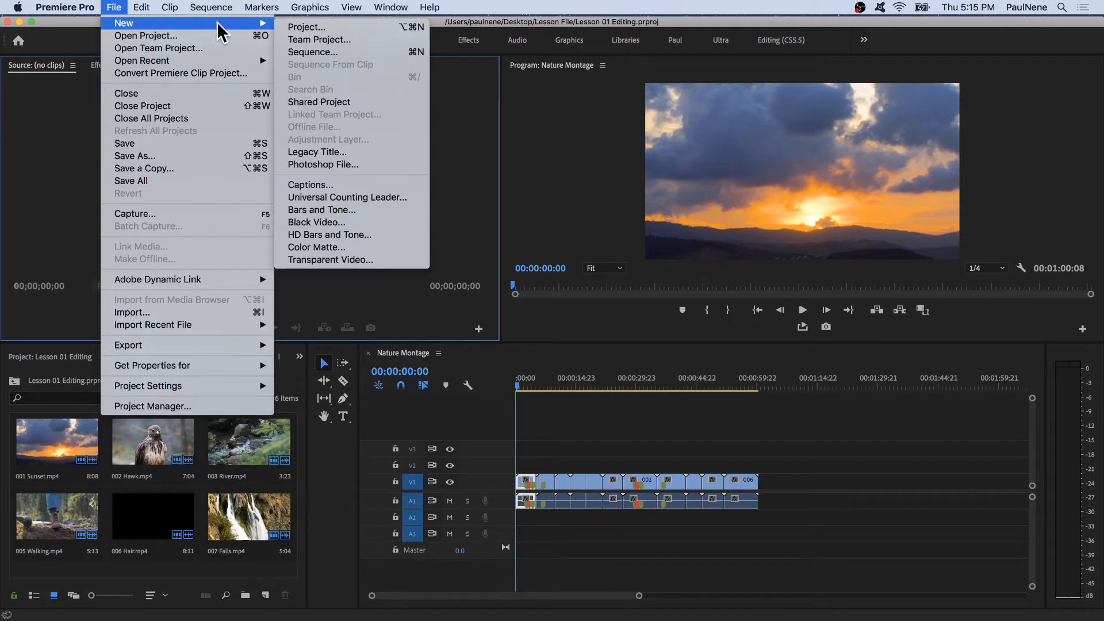
left_click(336, 53)
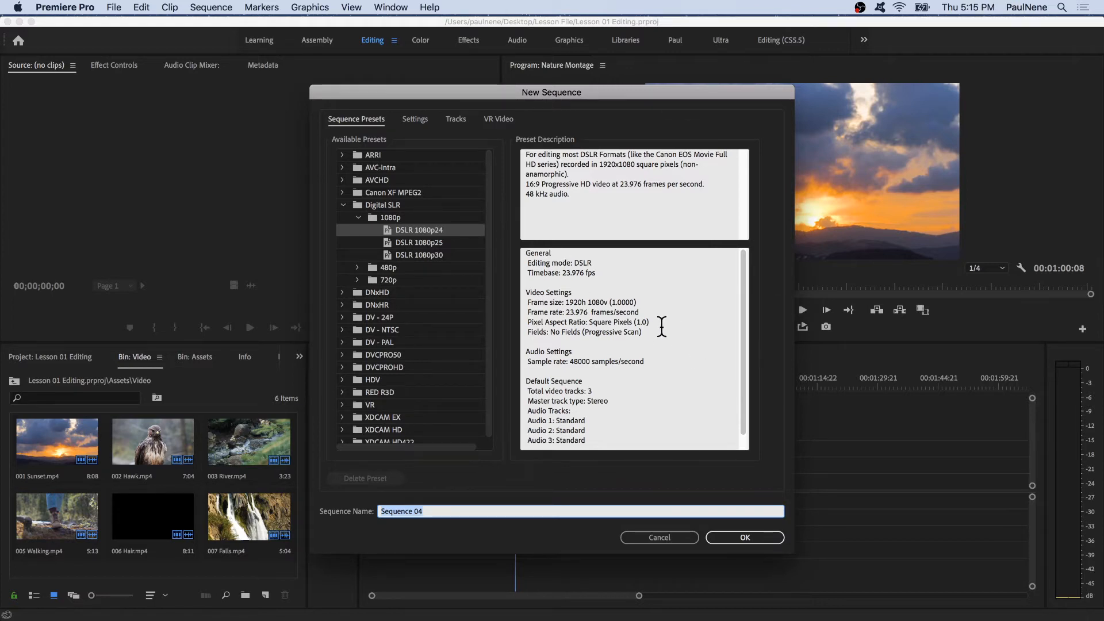
left_click(659, 537)
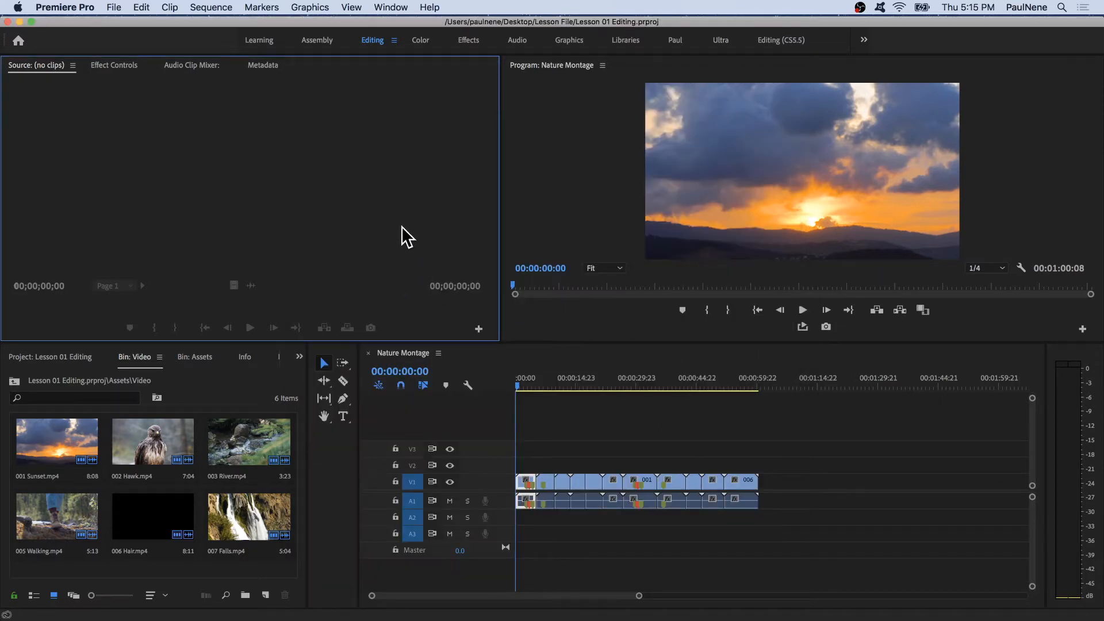
Open the Assets bin from the Lesson 01 Editing project, and open the Video bin inside it
left_click(260, 386)
left_click(39, 357)
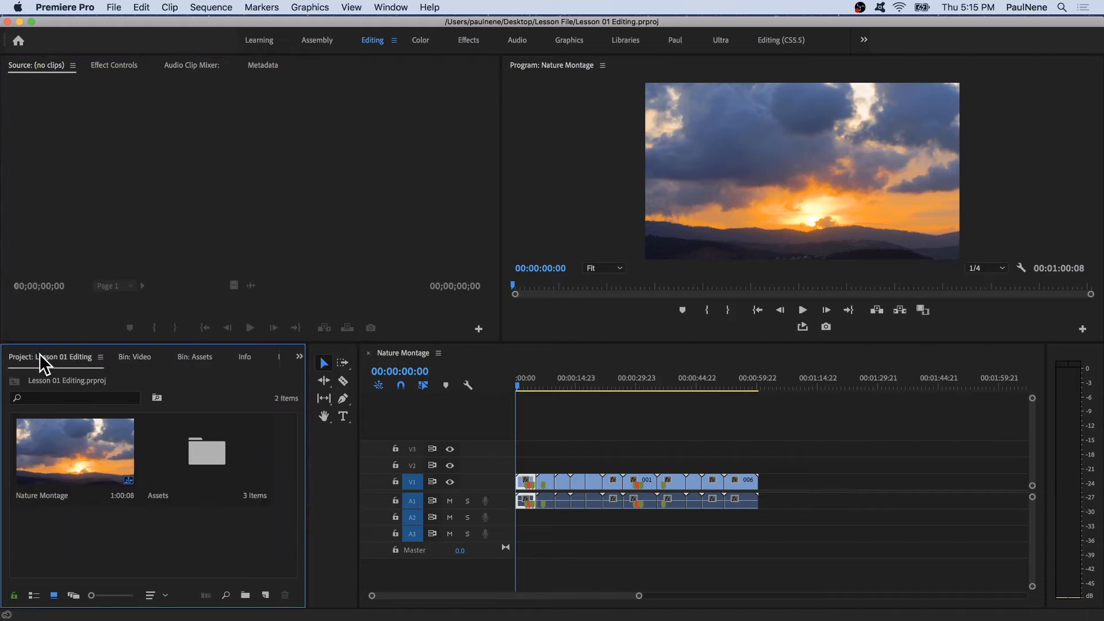
double_click(202, 453)
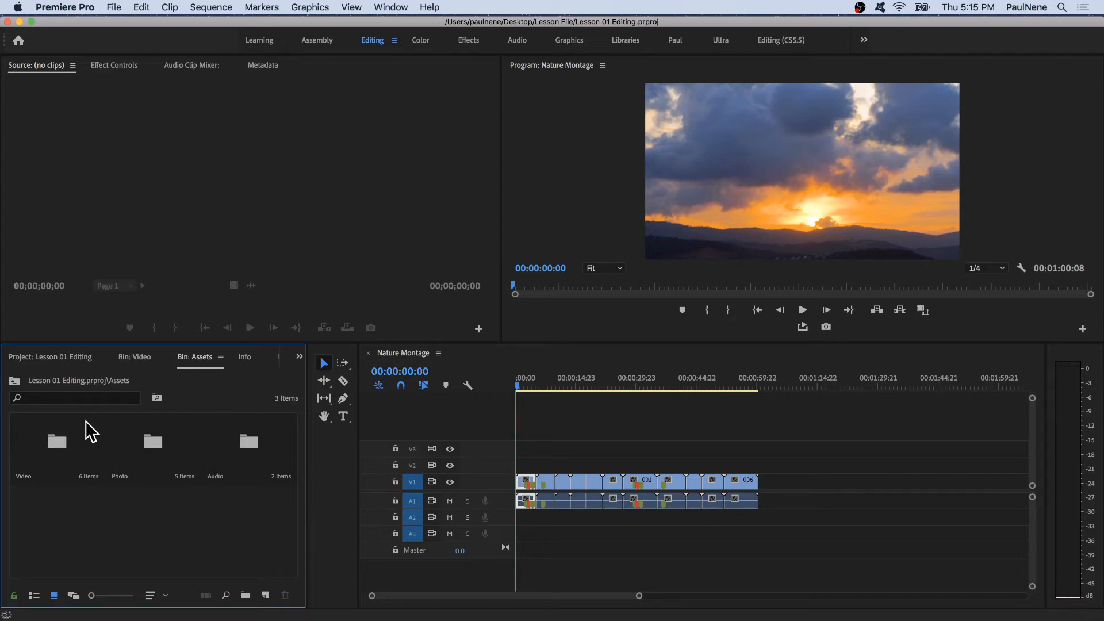
double_click(64, 441)
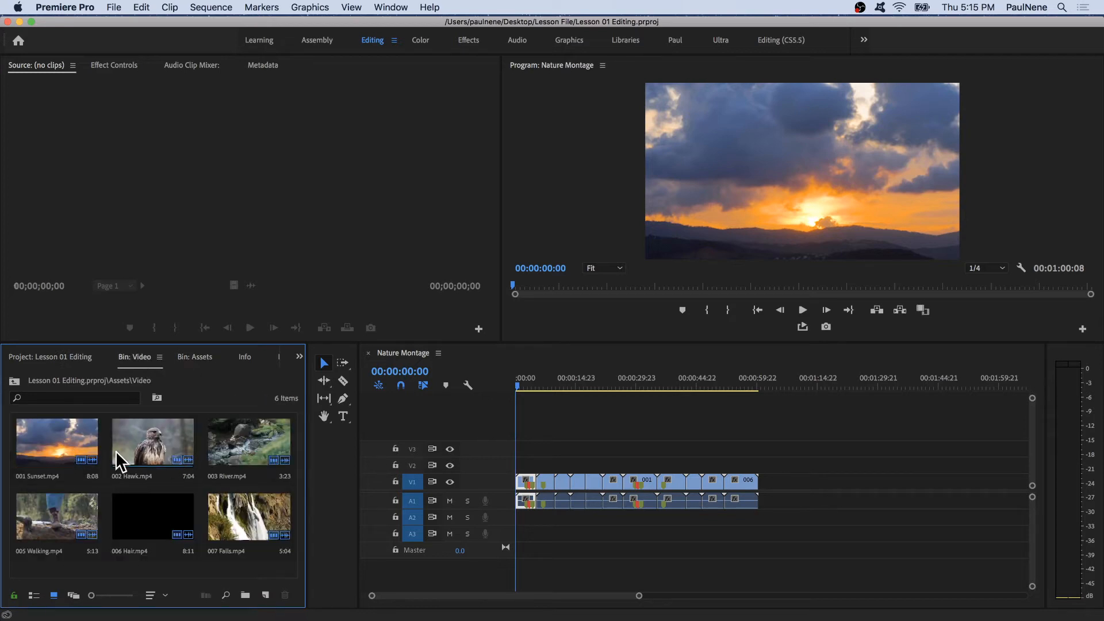
left_click(154, 437)
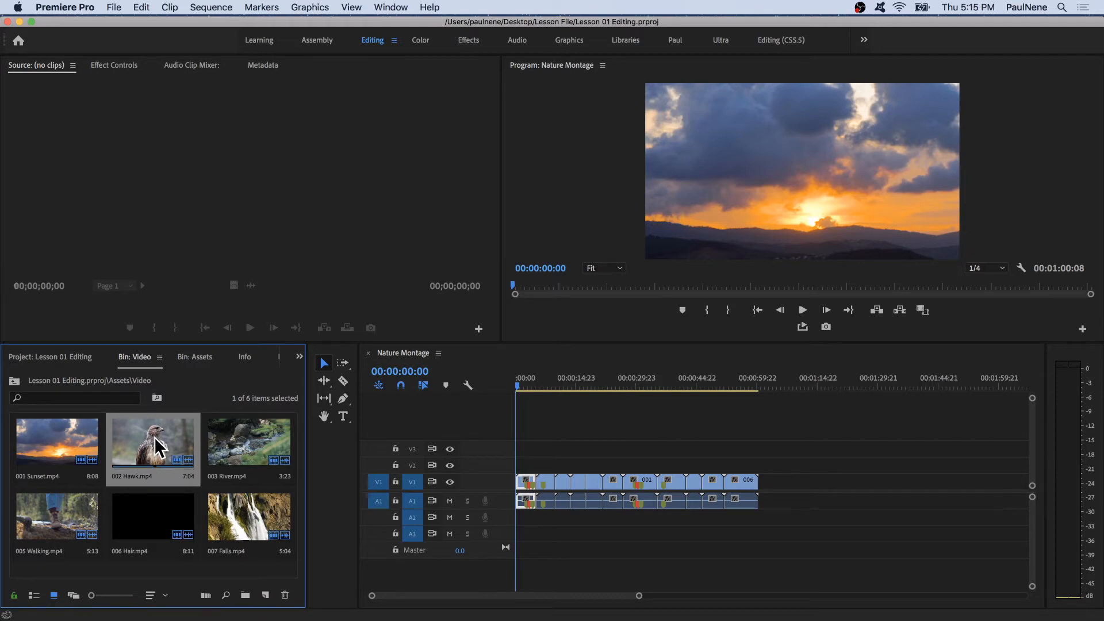
right_click(154, 437)
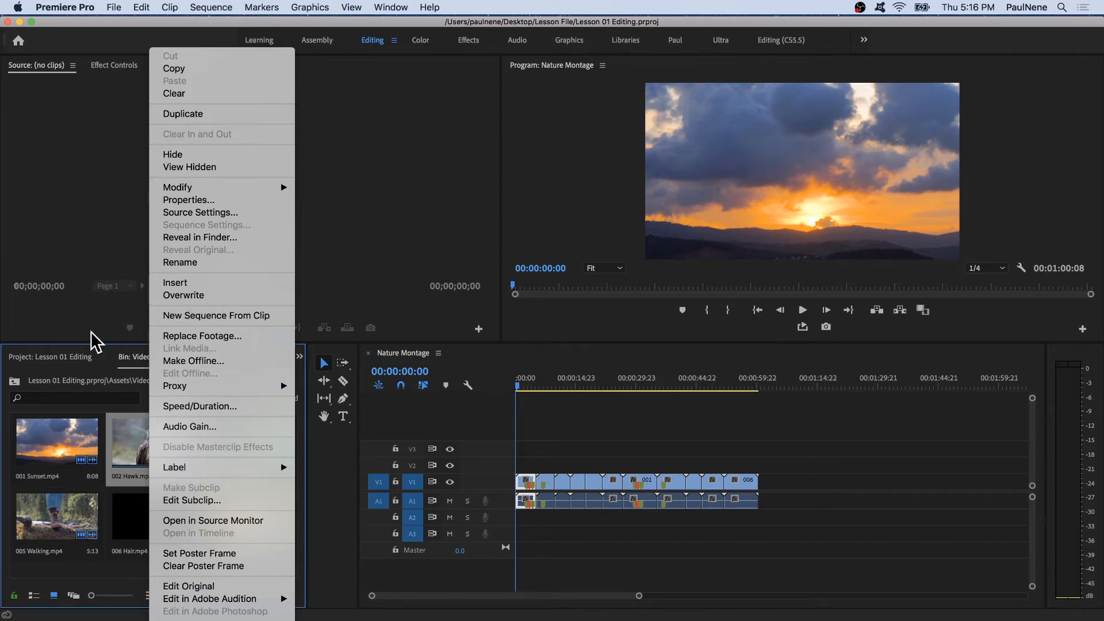
left_click(100, 560)
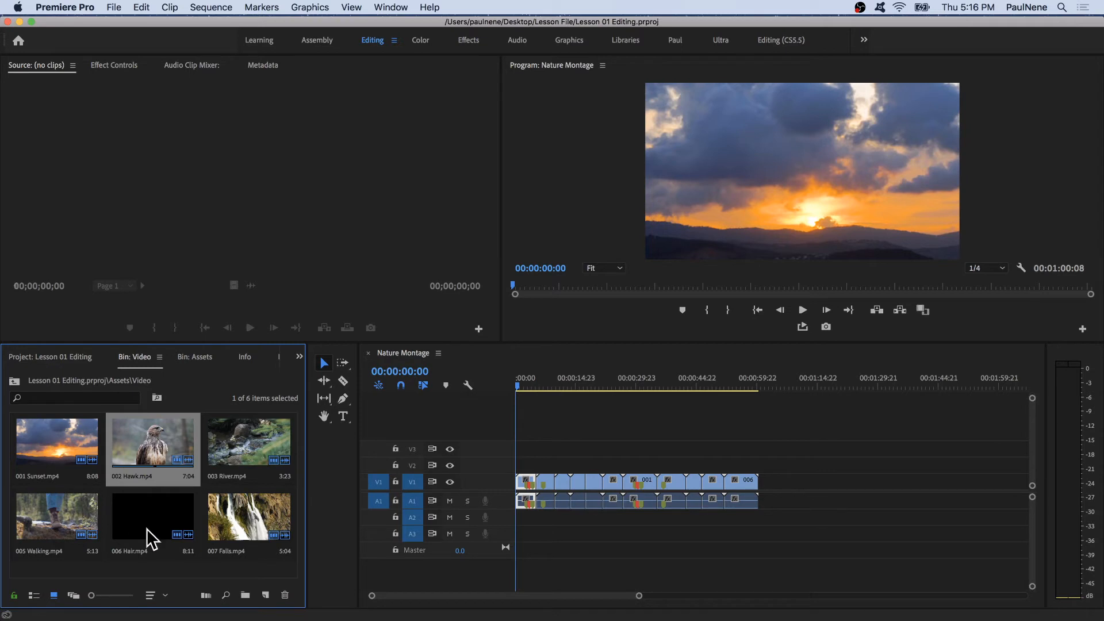
left_click(266, 596)
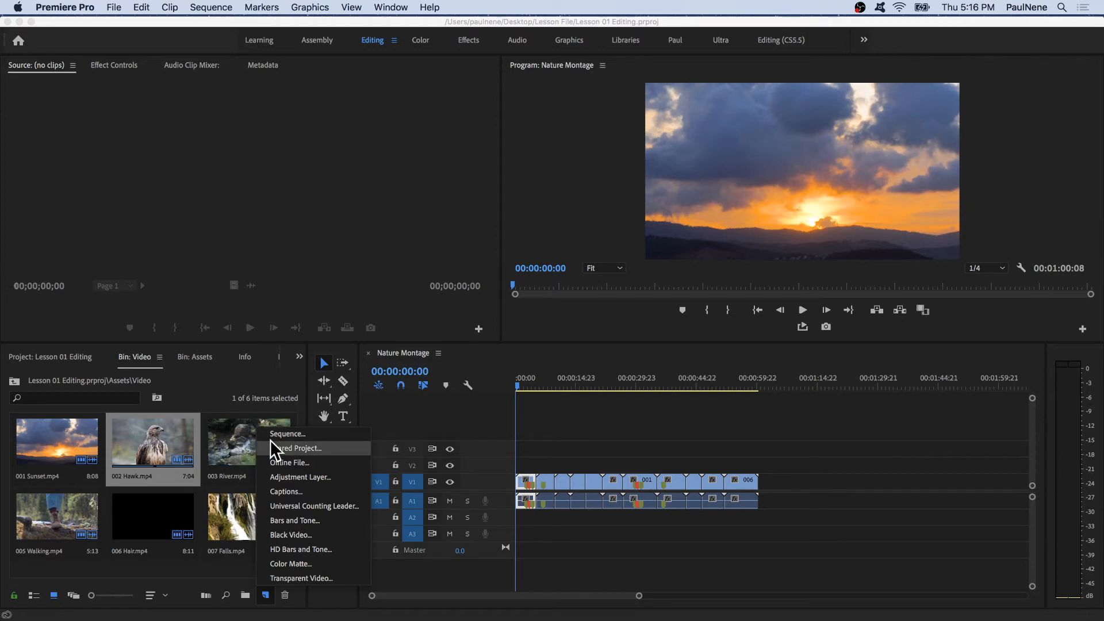
left_click(221, 384)
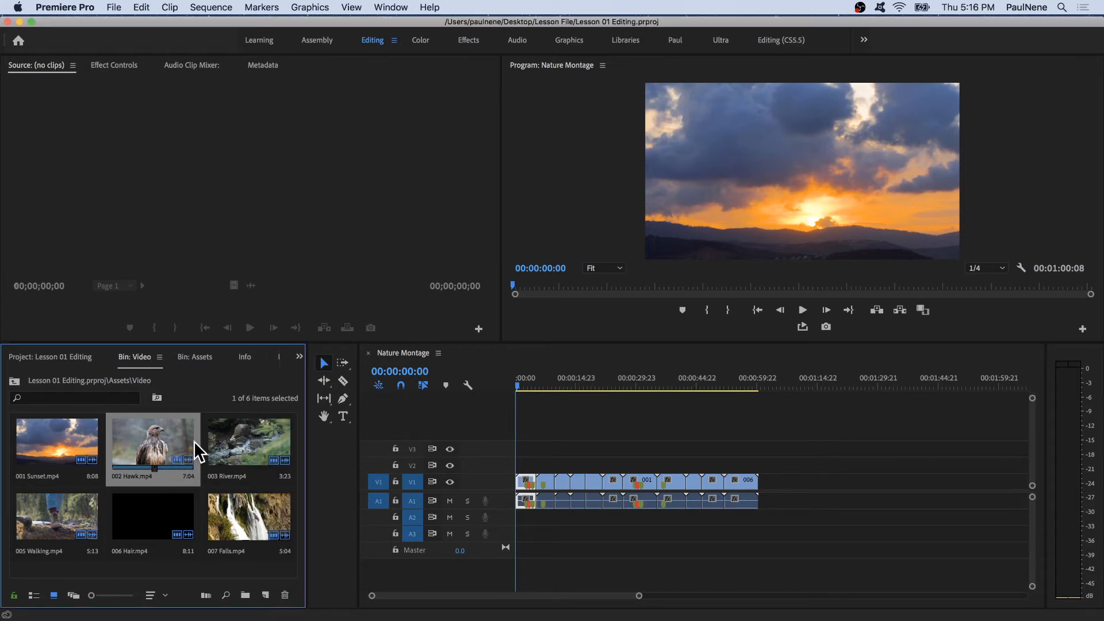
Create a new sequence from the 003 River.mp4 clip in the Video bin
left_click(231, 430)
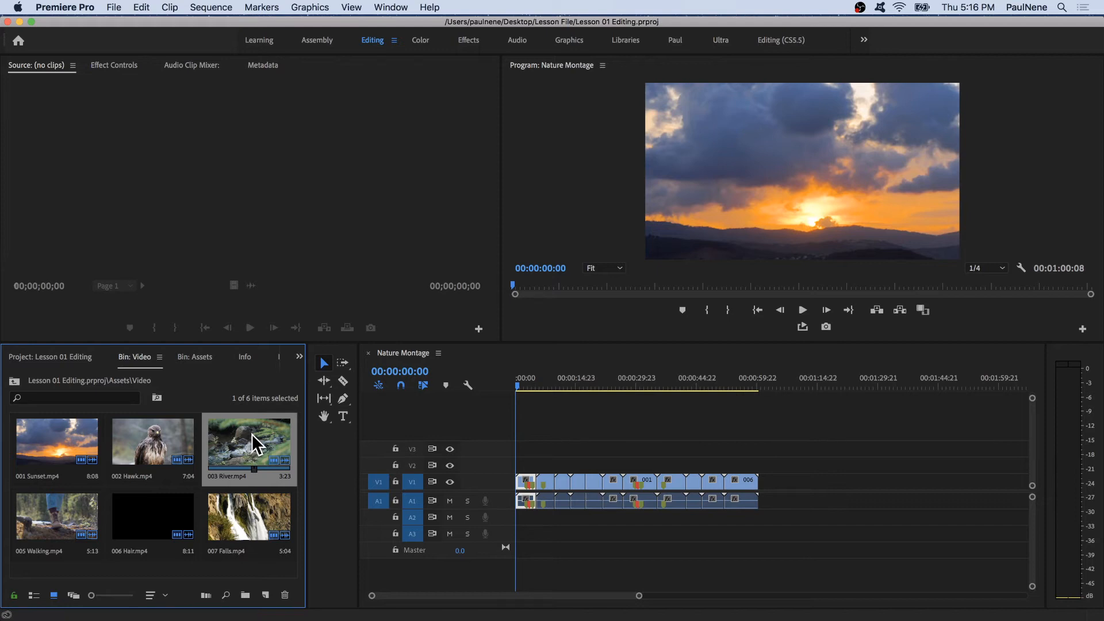
left_click_drag(253, 432, 268, 598)
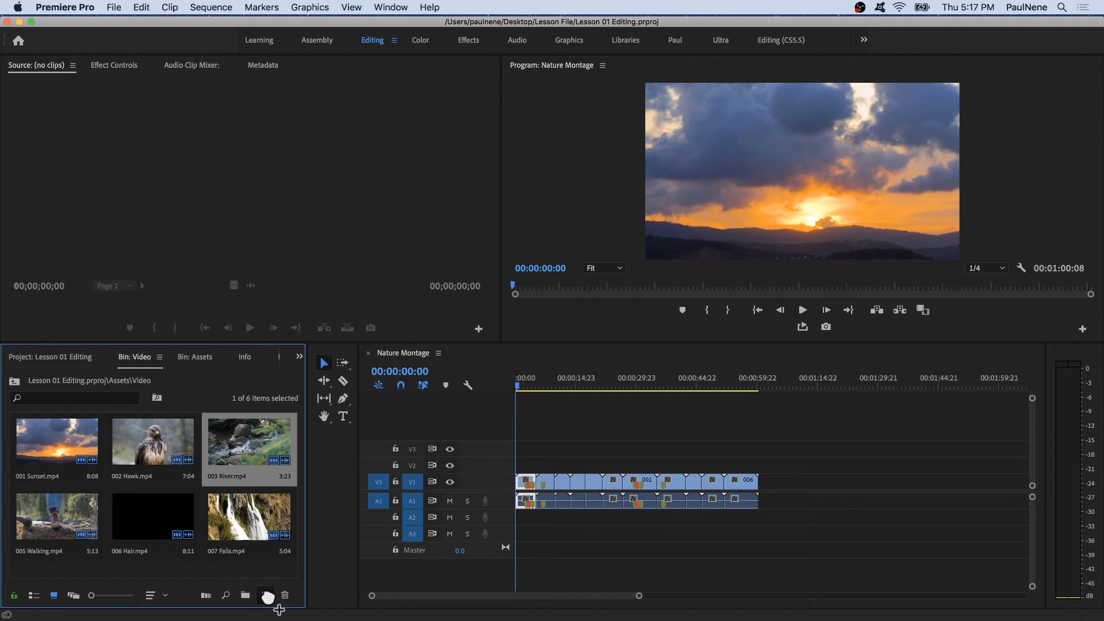
left_click_drag(268, 598, 268, 599)
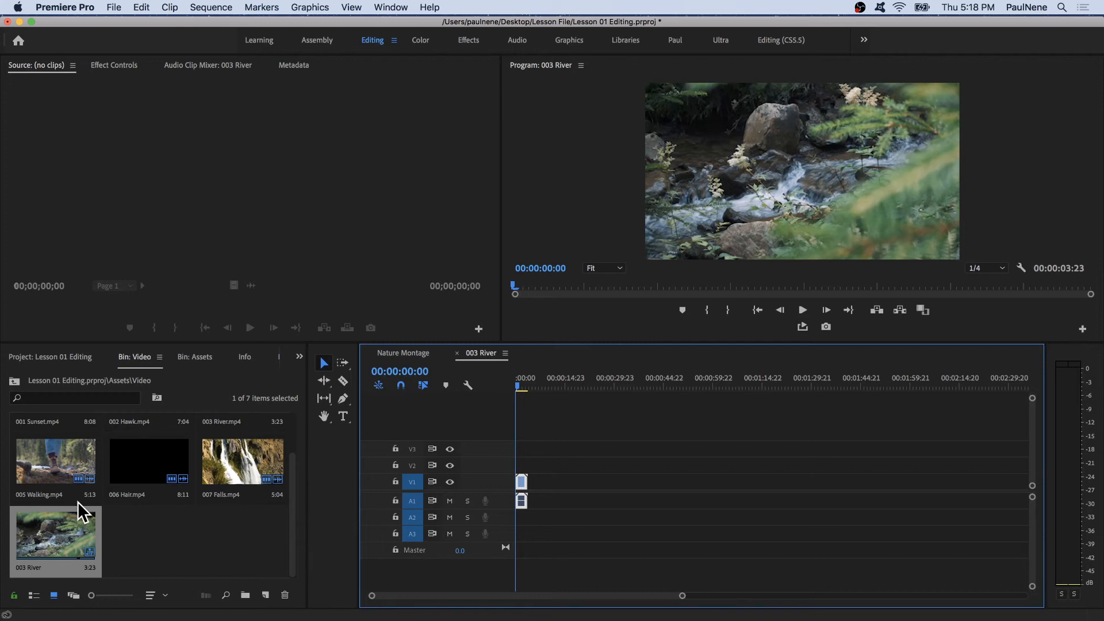
Start a new sequence and expand the 1080p presets within the Digital SLR preset group
left_click(364, 211)
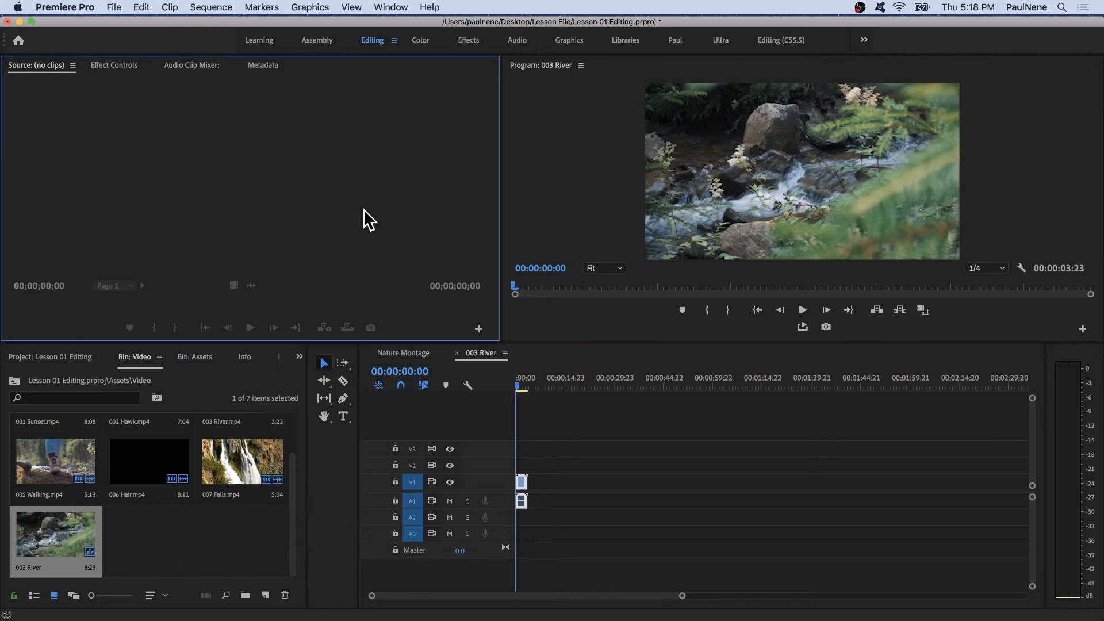
left_click(114, 7)
mouse_move(121, 25)
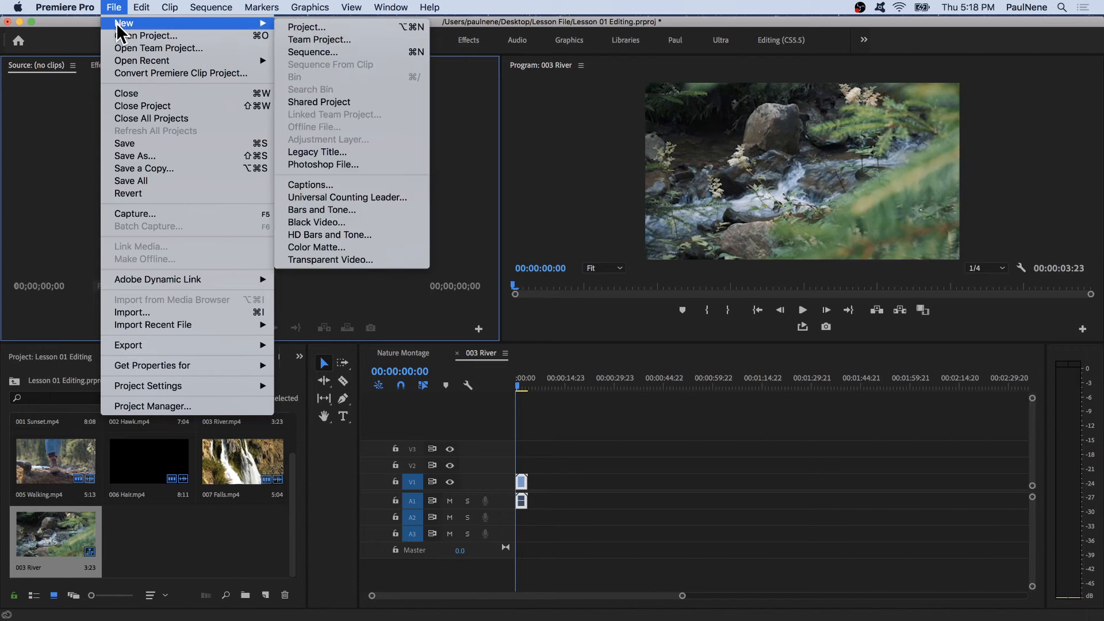
left_click(332, 53)
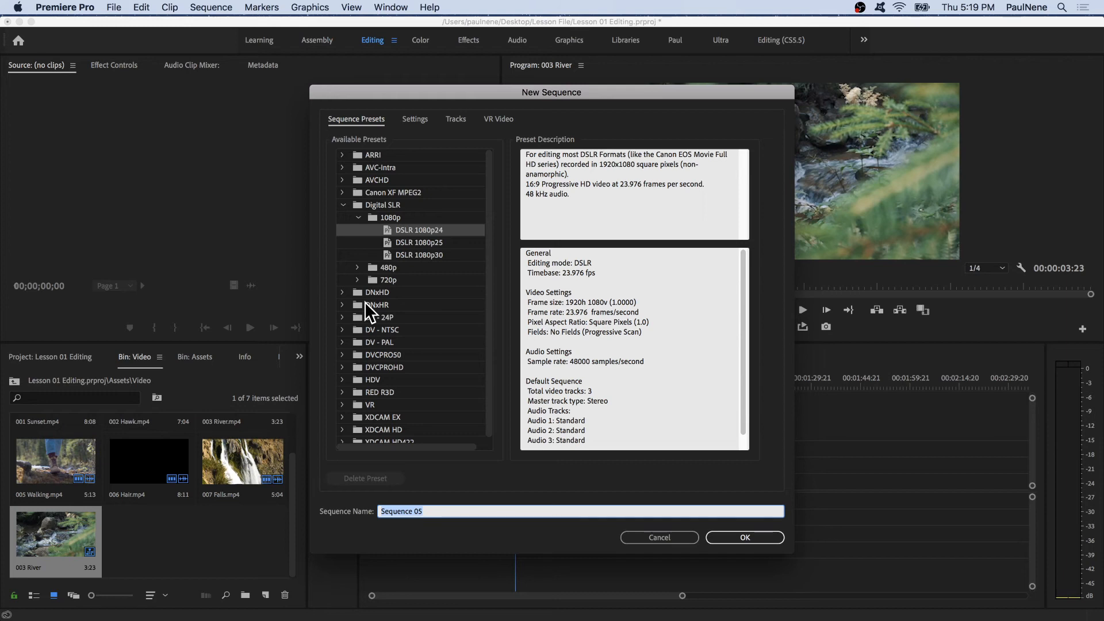
left_click(350, 206)
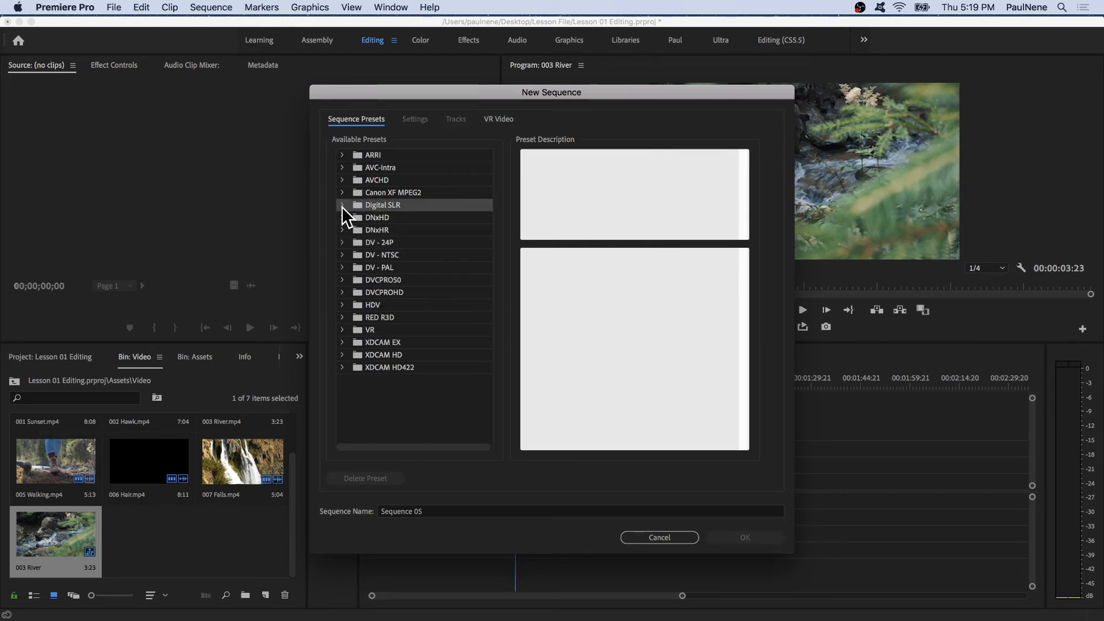
left_click(342, 206)
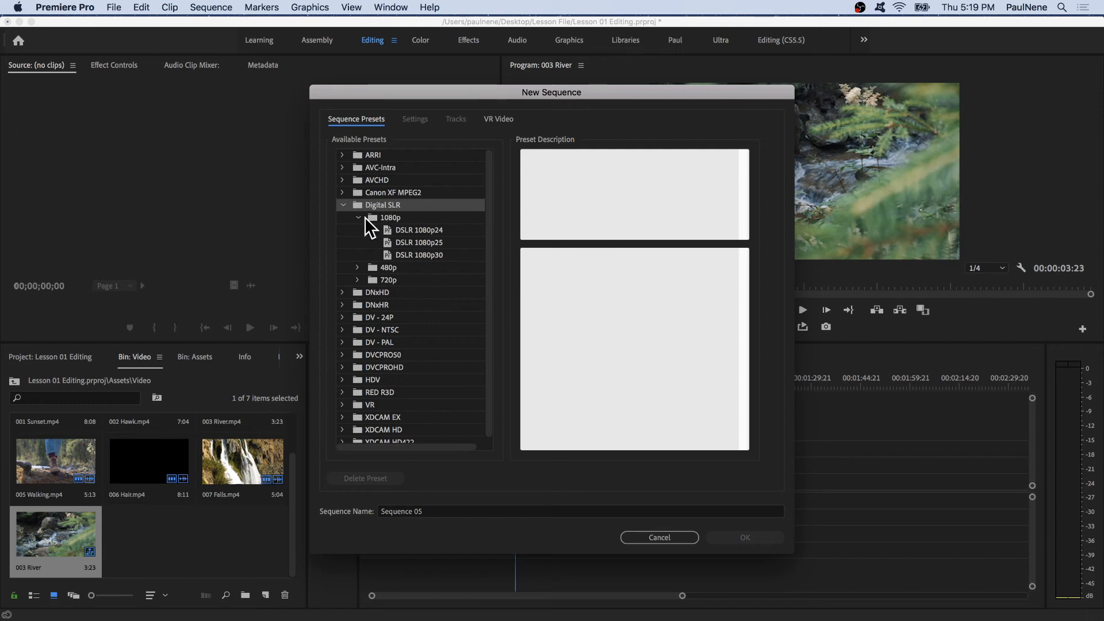
left_click(358, 218)
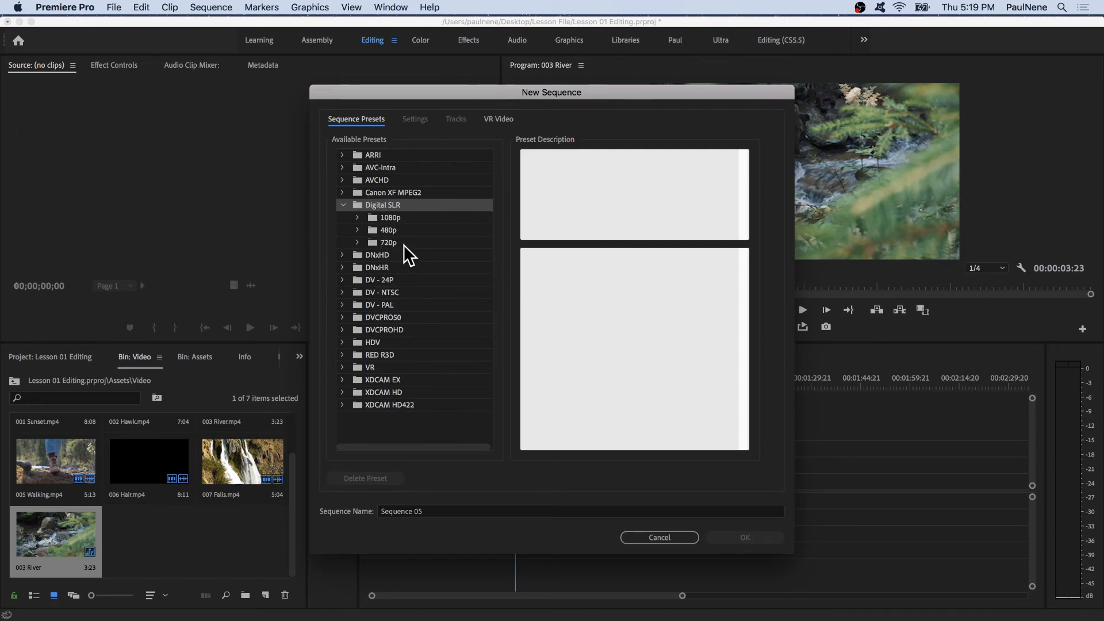
left_click(358, 219)
left_click(358, 219)
double_click(390, 219)
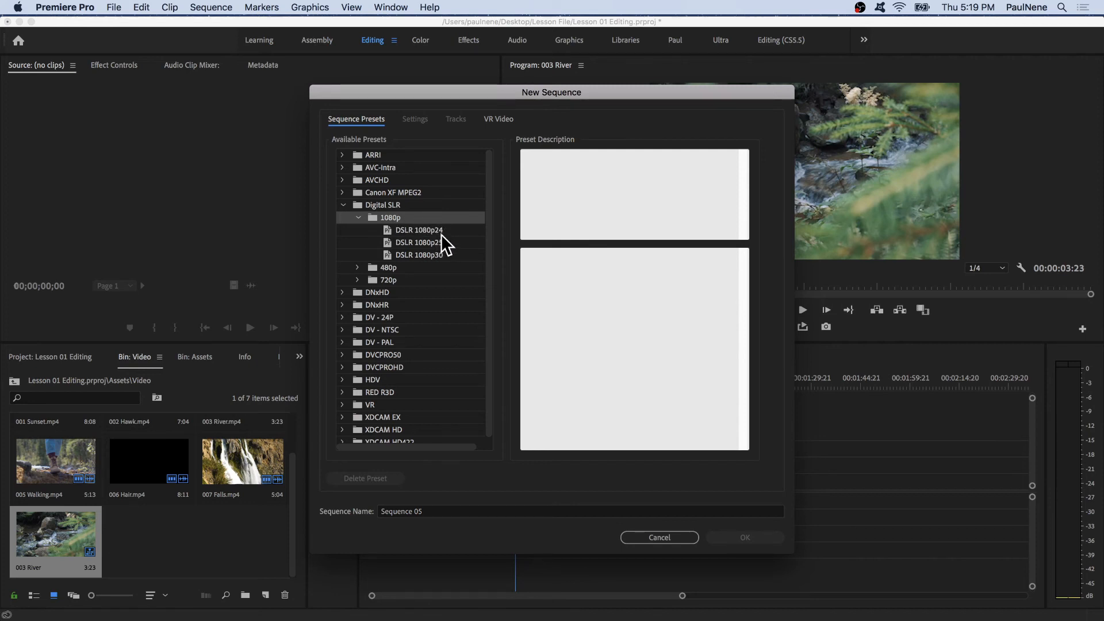
Compare the DSLR 1080p24, 1080p25 and 1080p30 presets and choose DSLR 1080p24
left_click(443, 230)
left_click(448, 243)
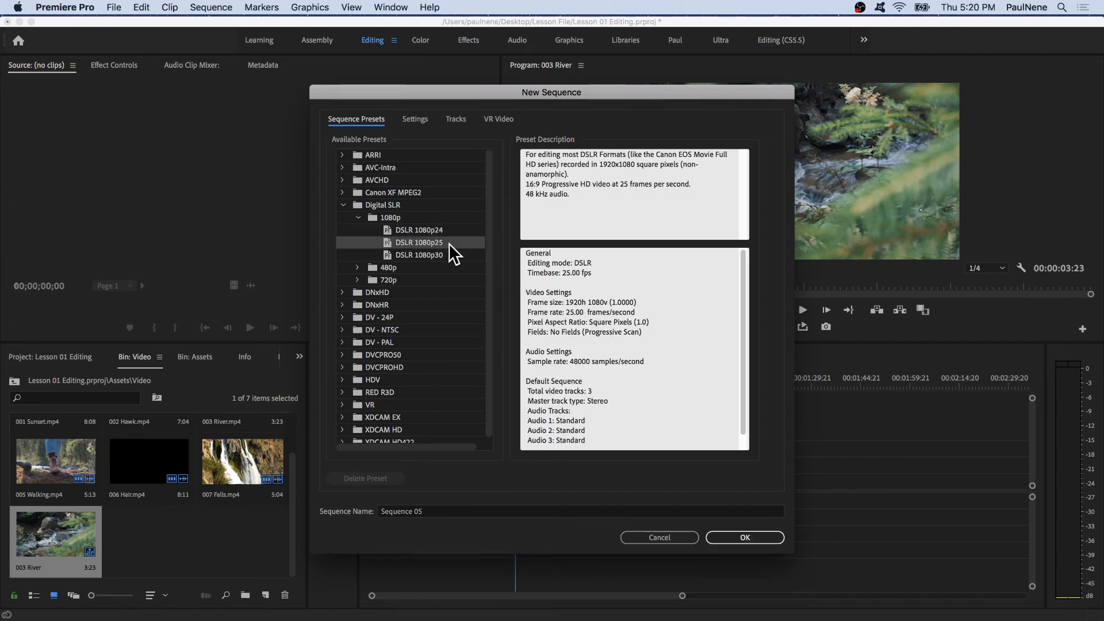
left_click(449, 254)
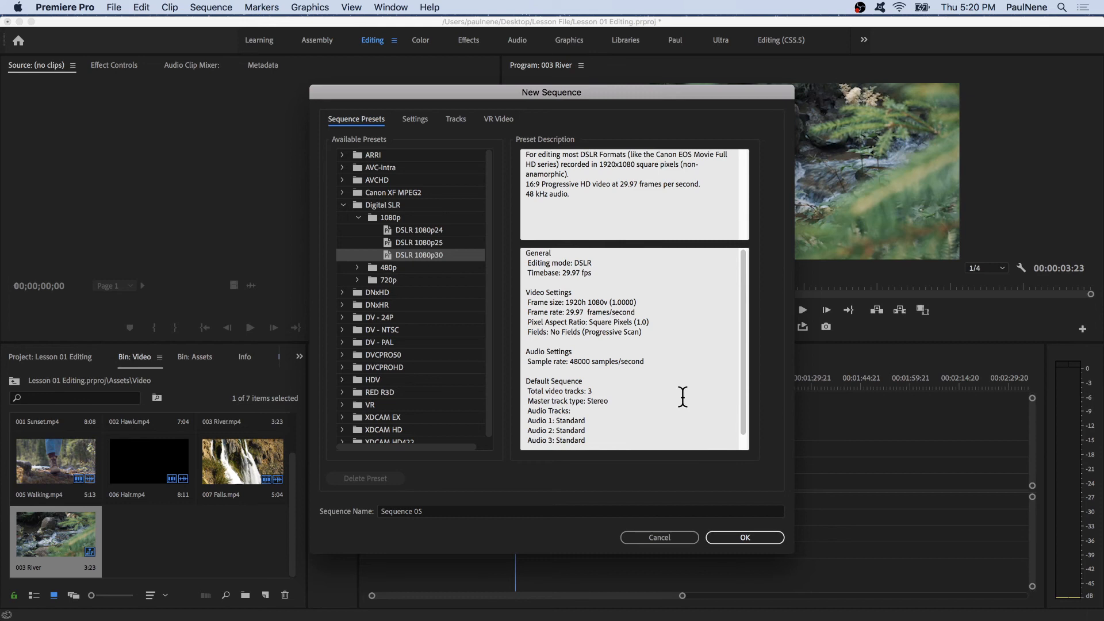
left_click(426, 232)
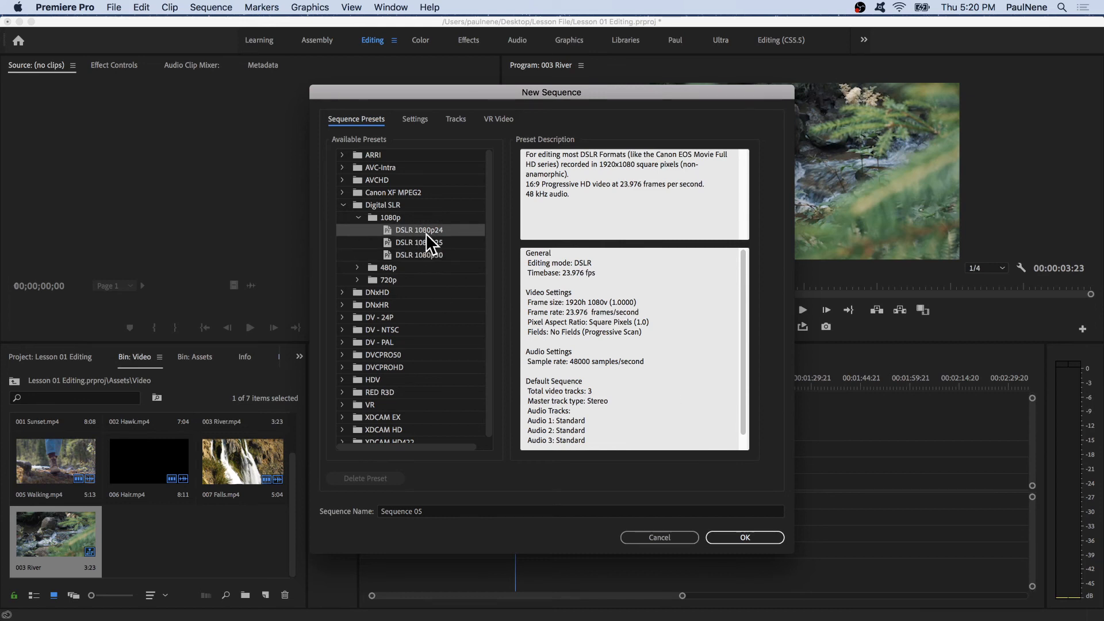
Examine the chosen preset's description, including its video settings for frame size and frame rate
triple_click(598, 199)
left_click(616, 196)
left_click_drag(589, 218, 481, 115)
left_click(621, 258)
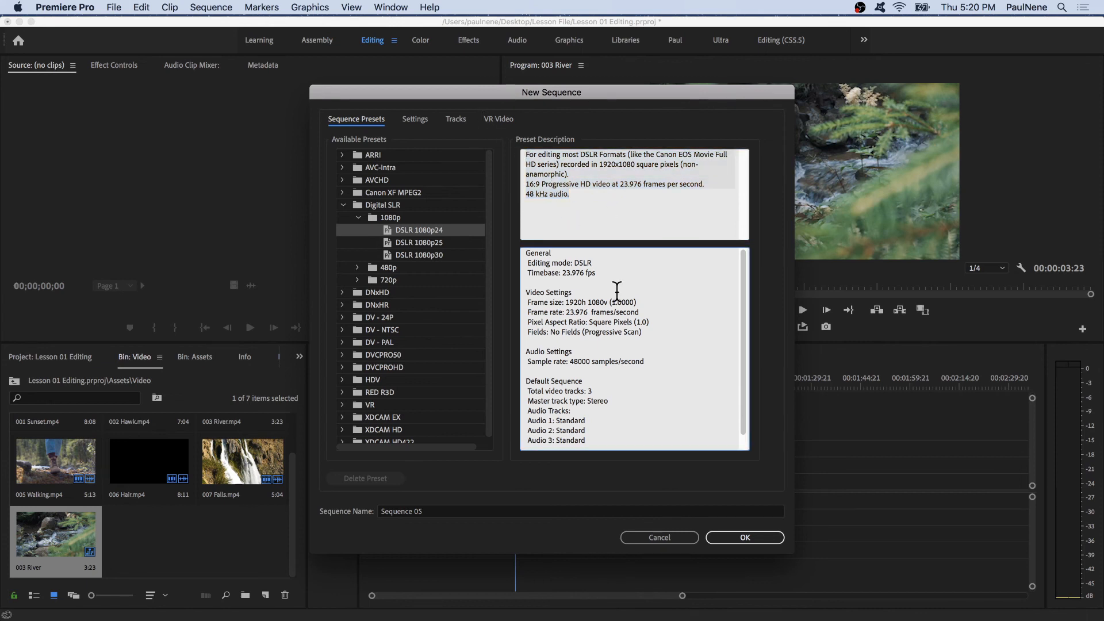
left_click_drag(525, 297, 660, 313)
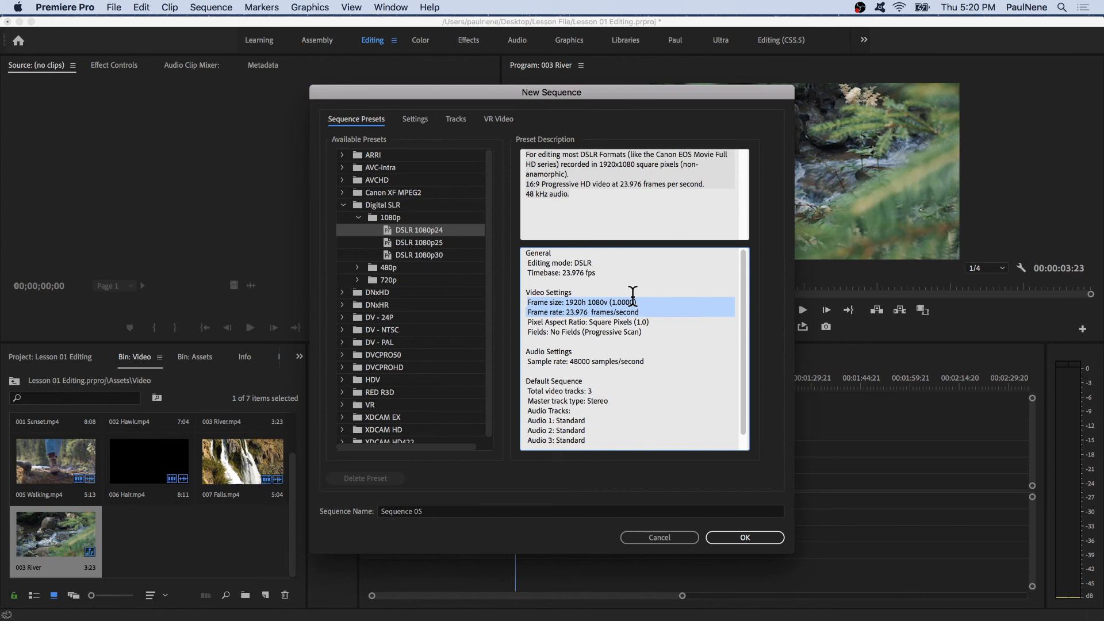
left_click(648, 303)
left_click_drag(665, 310, 575, 309)
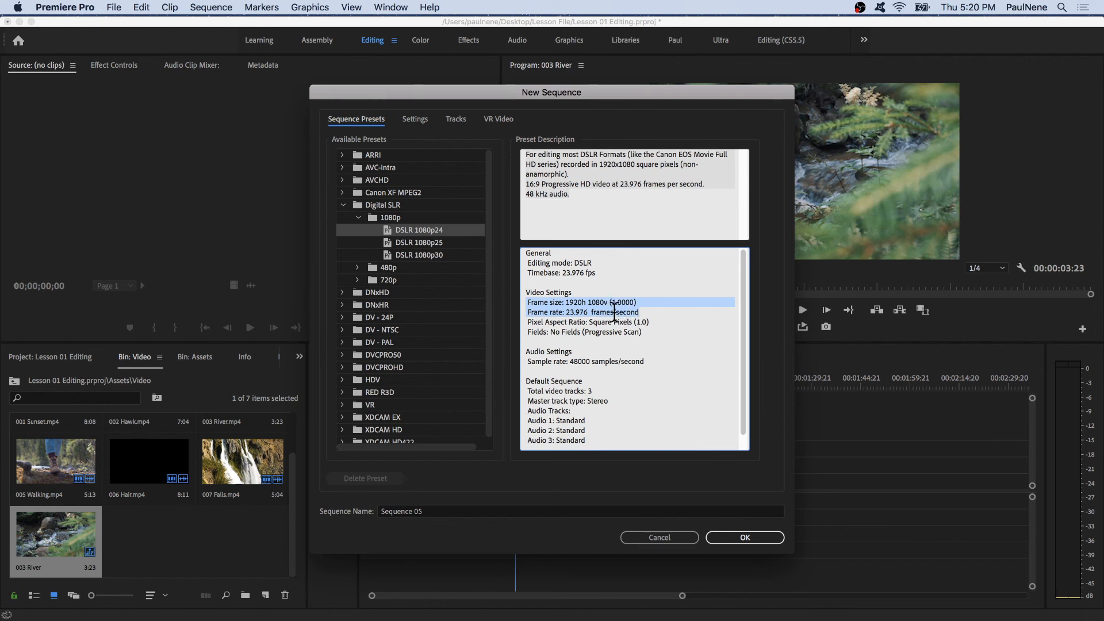
Name the new sequence "First Sequence", create it, and make its timeline active
left_click(463, 516)
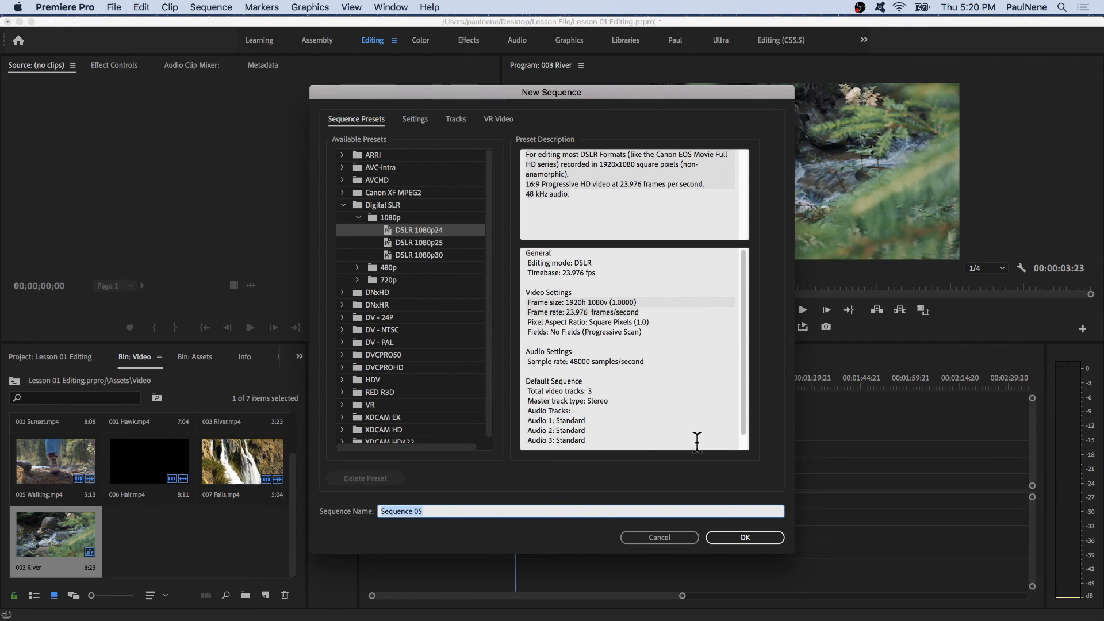
type("first seq")
key("BackSpace")
key("BackSpace")
key("BackSpace")
key("BackSpace")
key("BackSpace")
key("BackSpace")
key("BackSpace")
key("BackSpace")
key("BackSpace")
type("First Sequence")
left_click(744, 538)
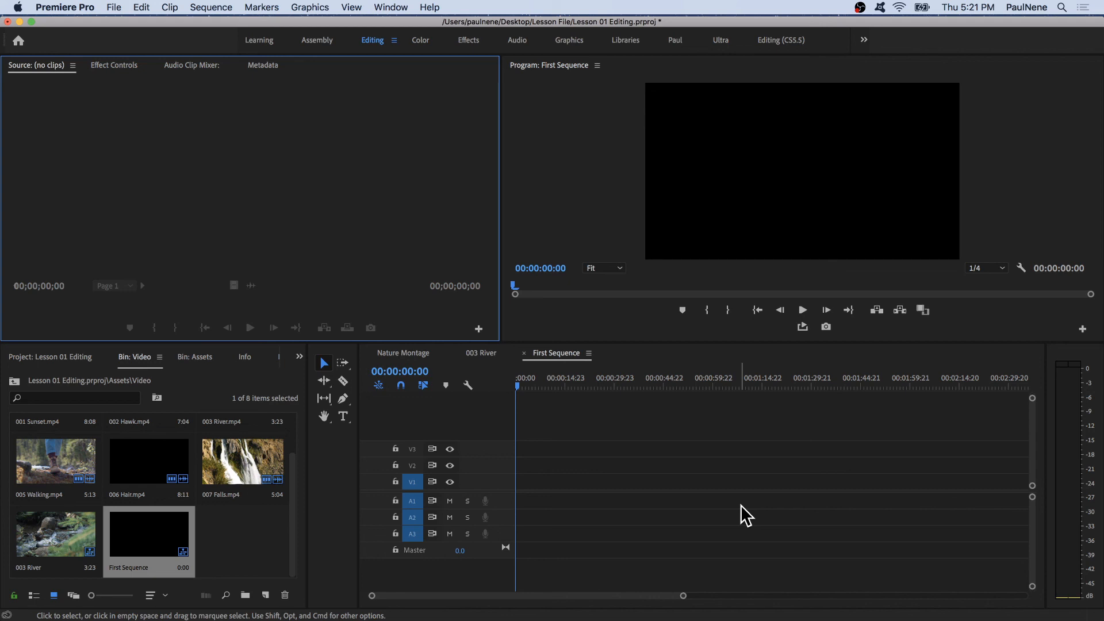
left_click(557, 352)
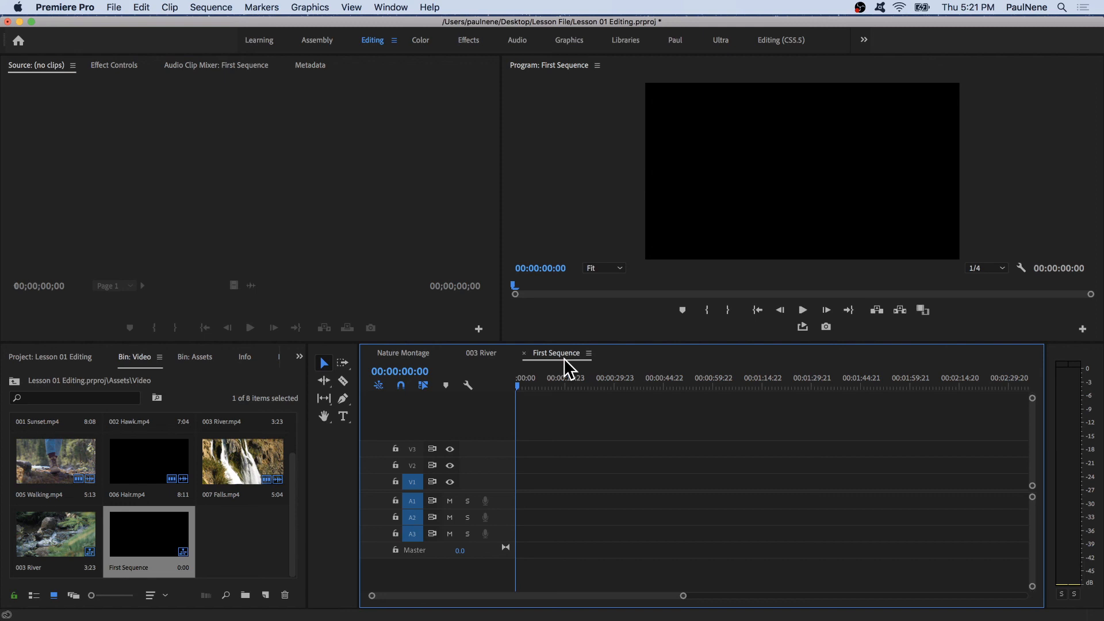